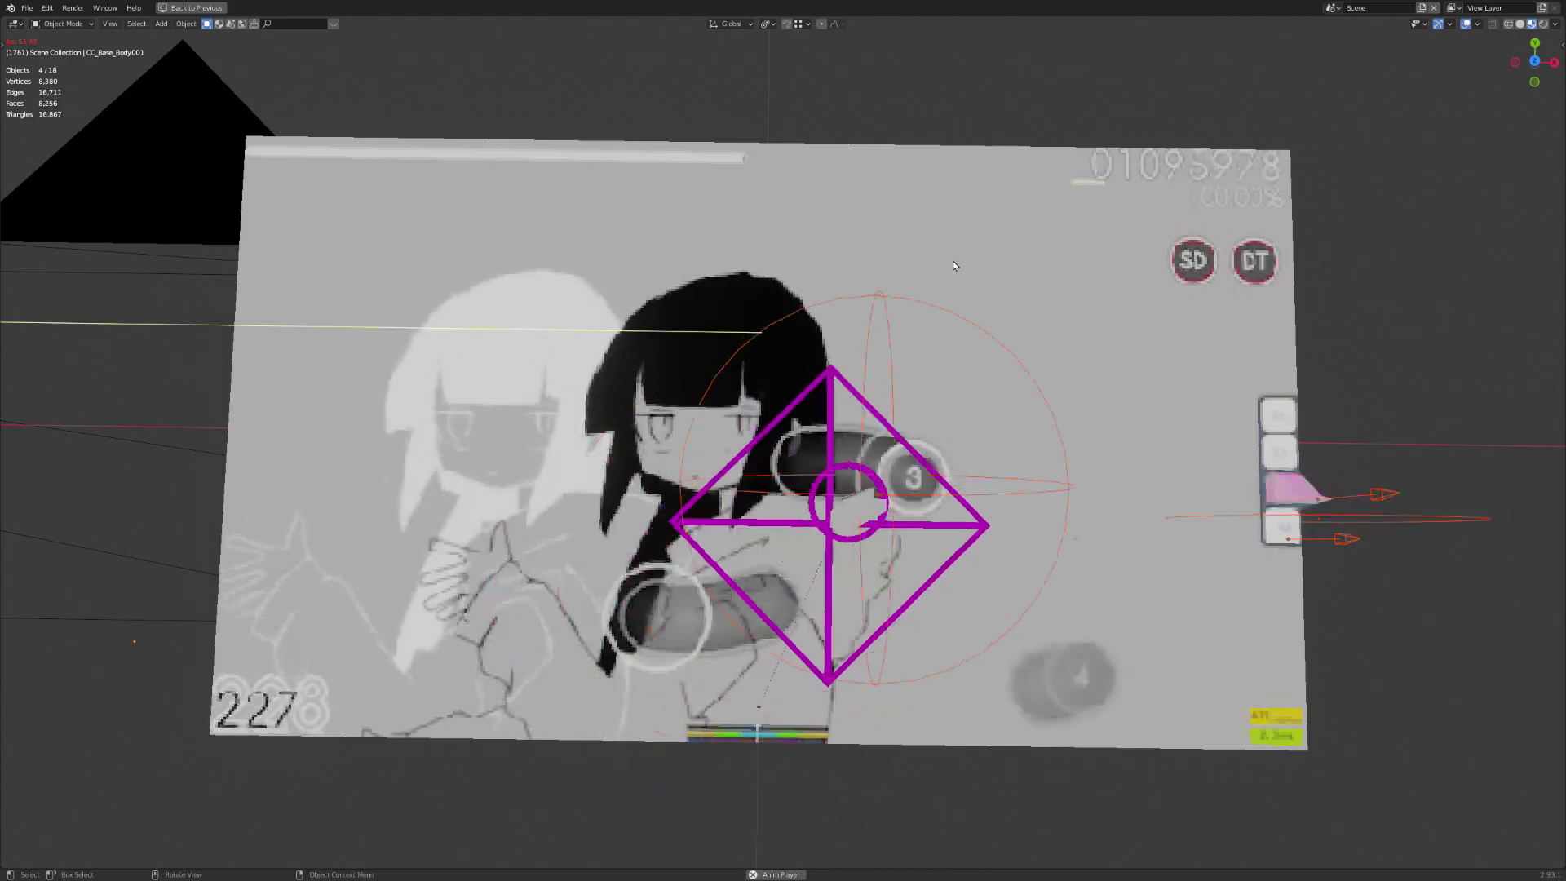
# Examine the playing animation from several angles, covering the gameplay screen, hairy arm, pen grip and drawing tablet
pyautogui.moveTo(981, 431); pyautogui.dragTo(1345, 401, button='middle')
pyautogui.moveTo(1058, 363); pyautogui.dragTo(1107, 412, button='middle')
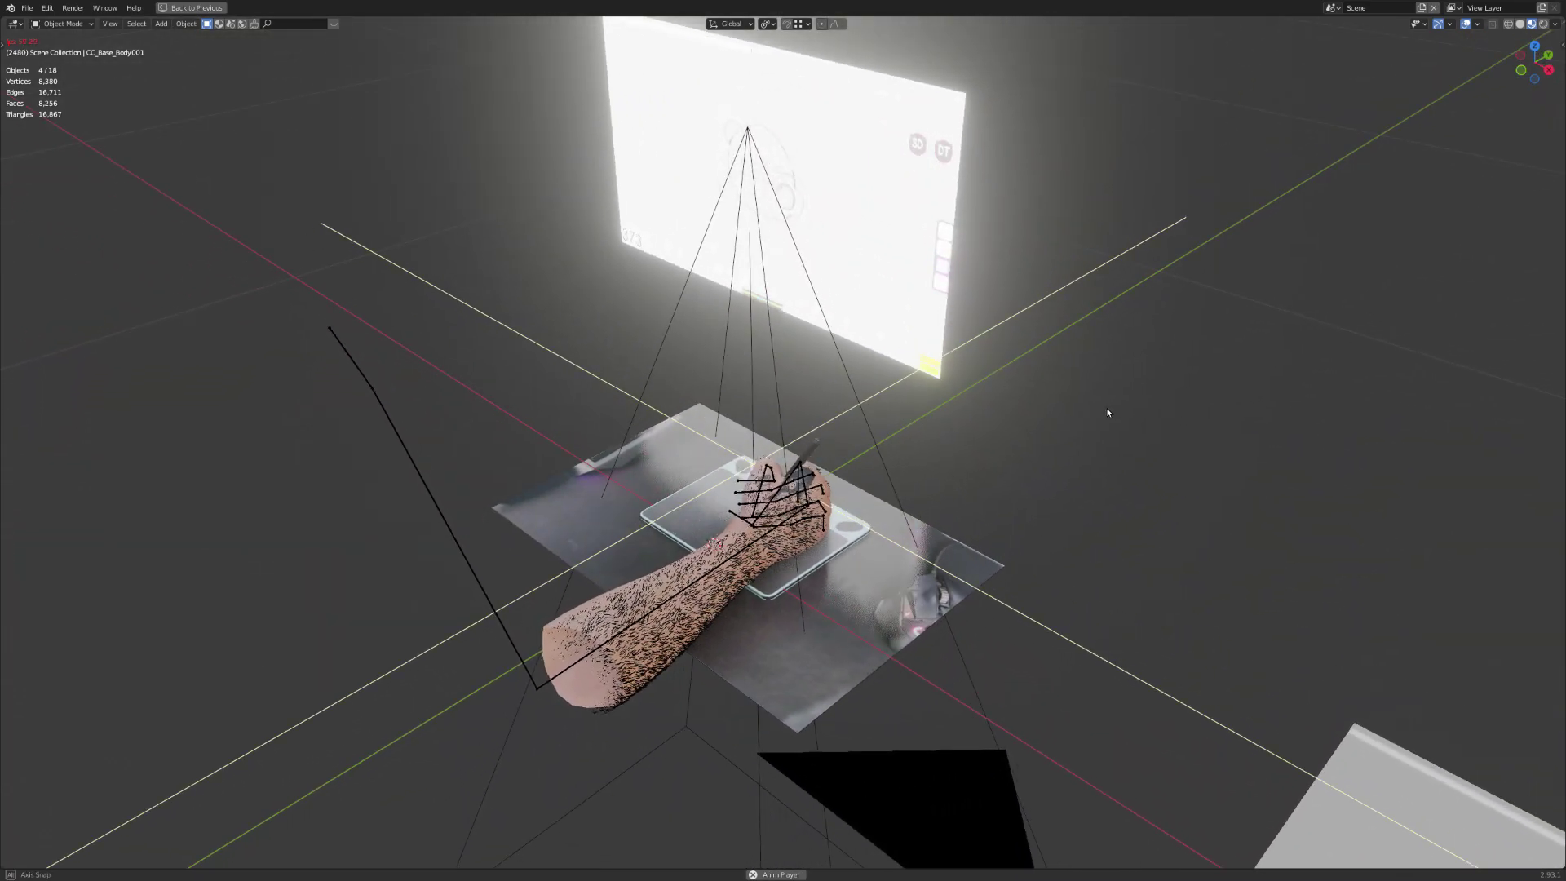
pyautogui.moveTo(918, 548); pyautogui.dragTo(809, 371, button='middle')
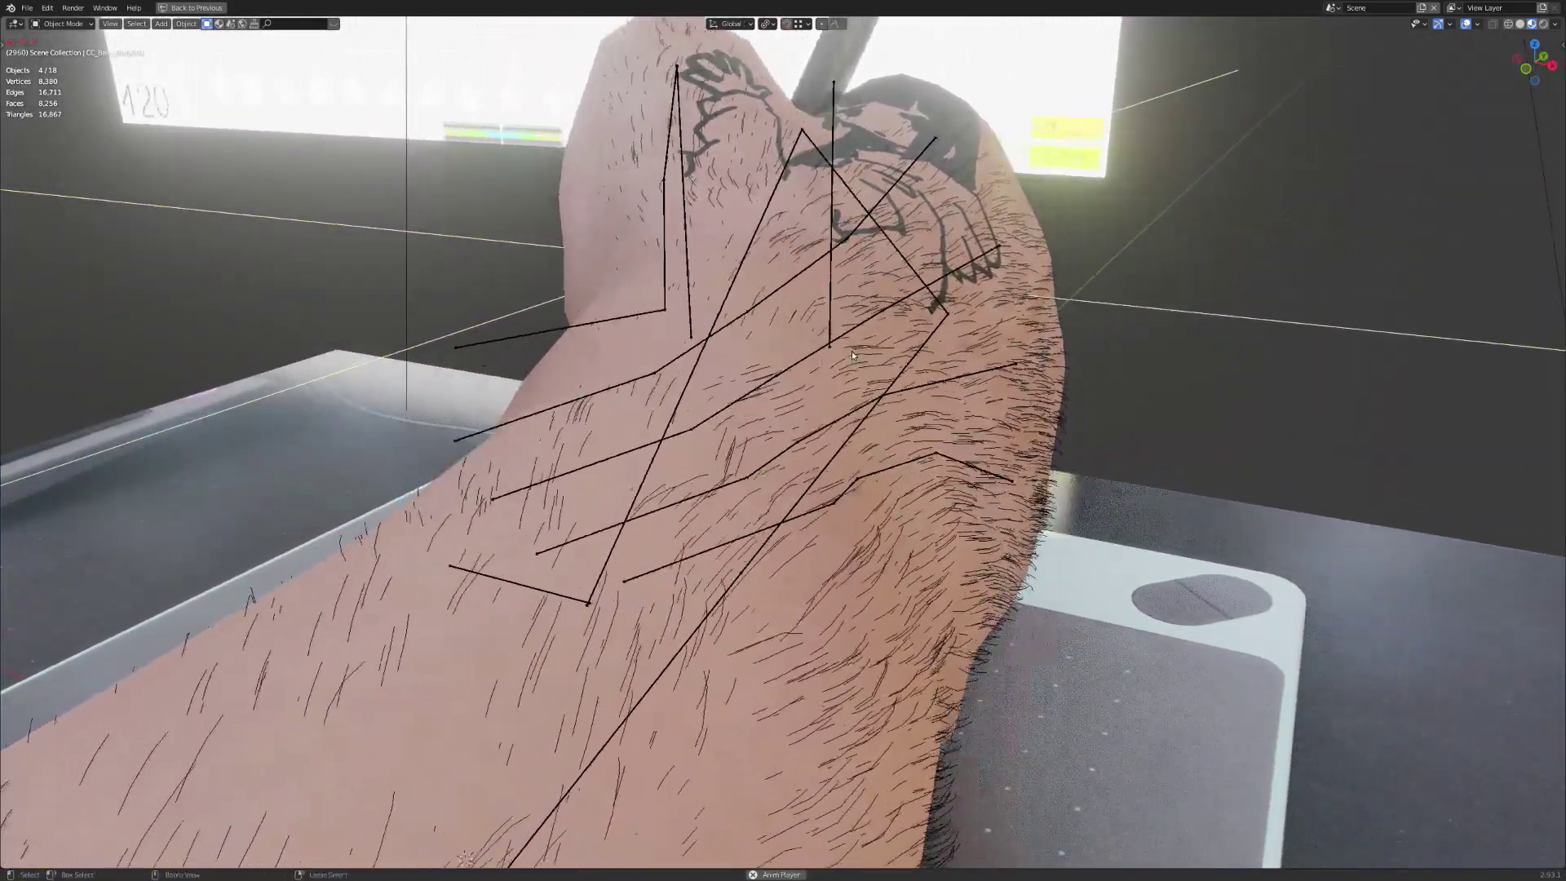
pyautogui.keyDown('ctrl'); pyautogui.moveTo(883, 253); pyautogui.dragTo(796, 425, button='middle'); pyautogui.keyUp('ctrl')
pyautogui.keyDown('ctrl'); pyautogui.moveTo(968, 529); pyautogui.dragTo(931, 389, button='middle'); pyautogui.keyUp('ctrl')
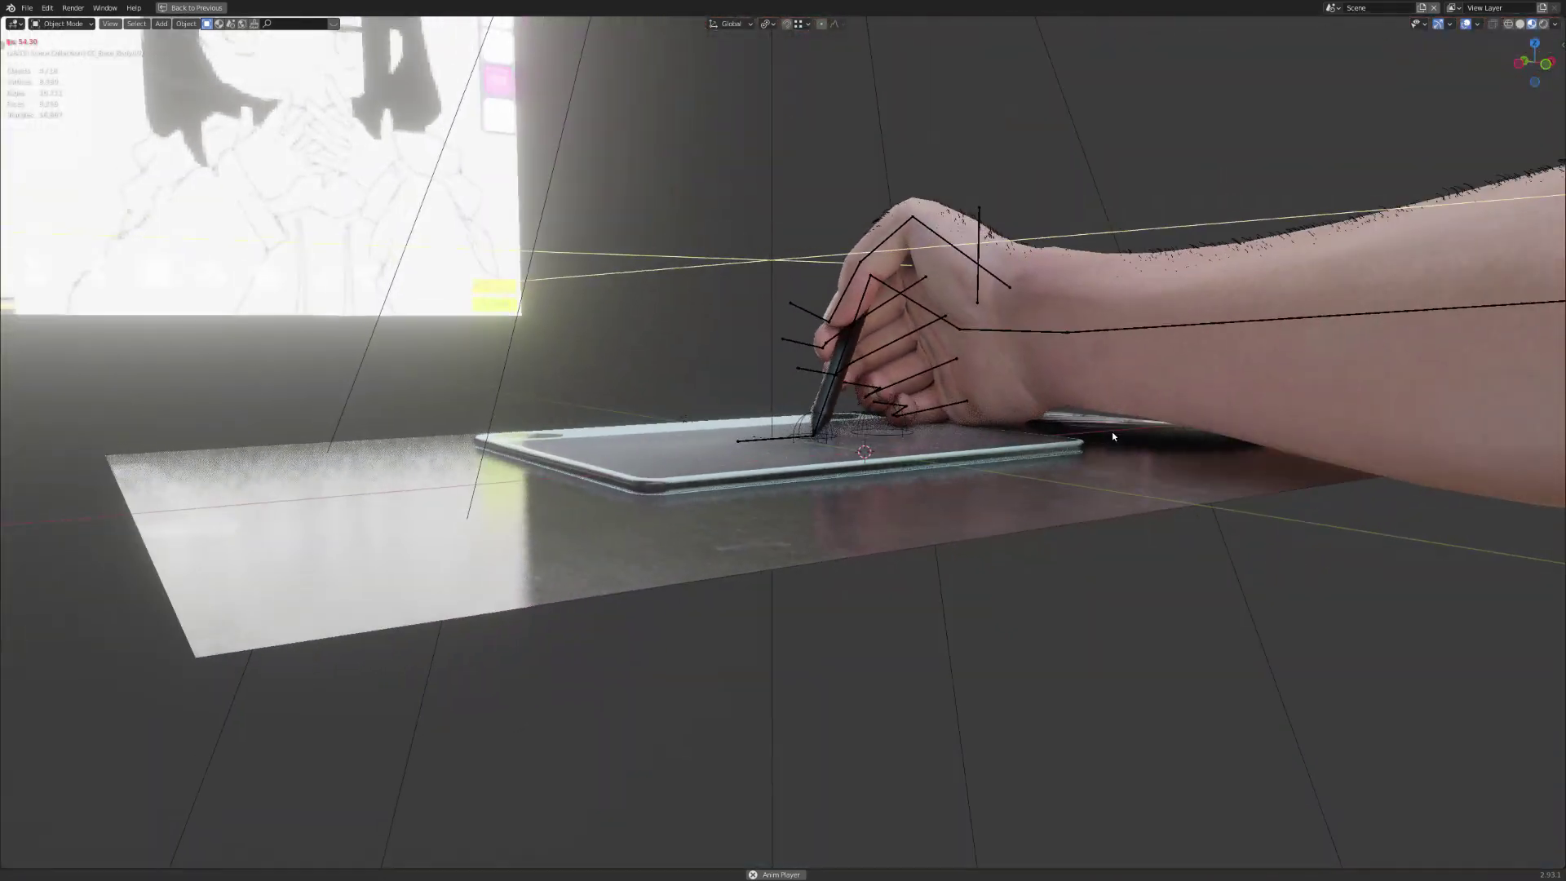
pyautogui.moveTo(1108, 463); pyautogui.dragTo(1293, 346, button='middle')
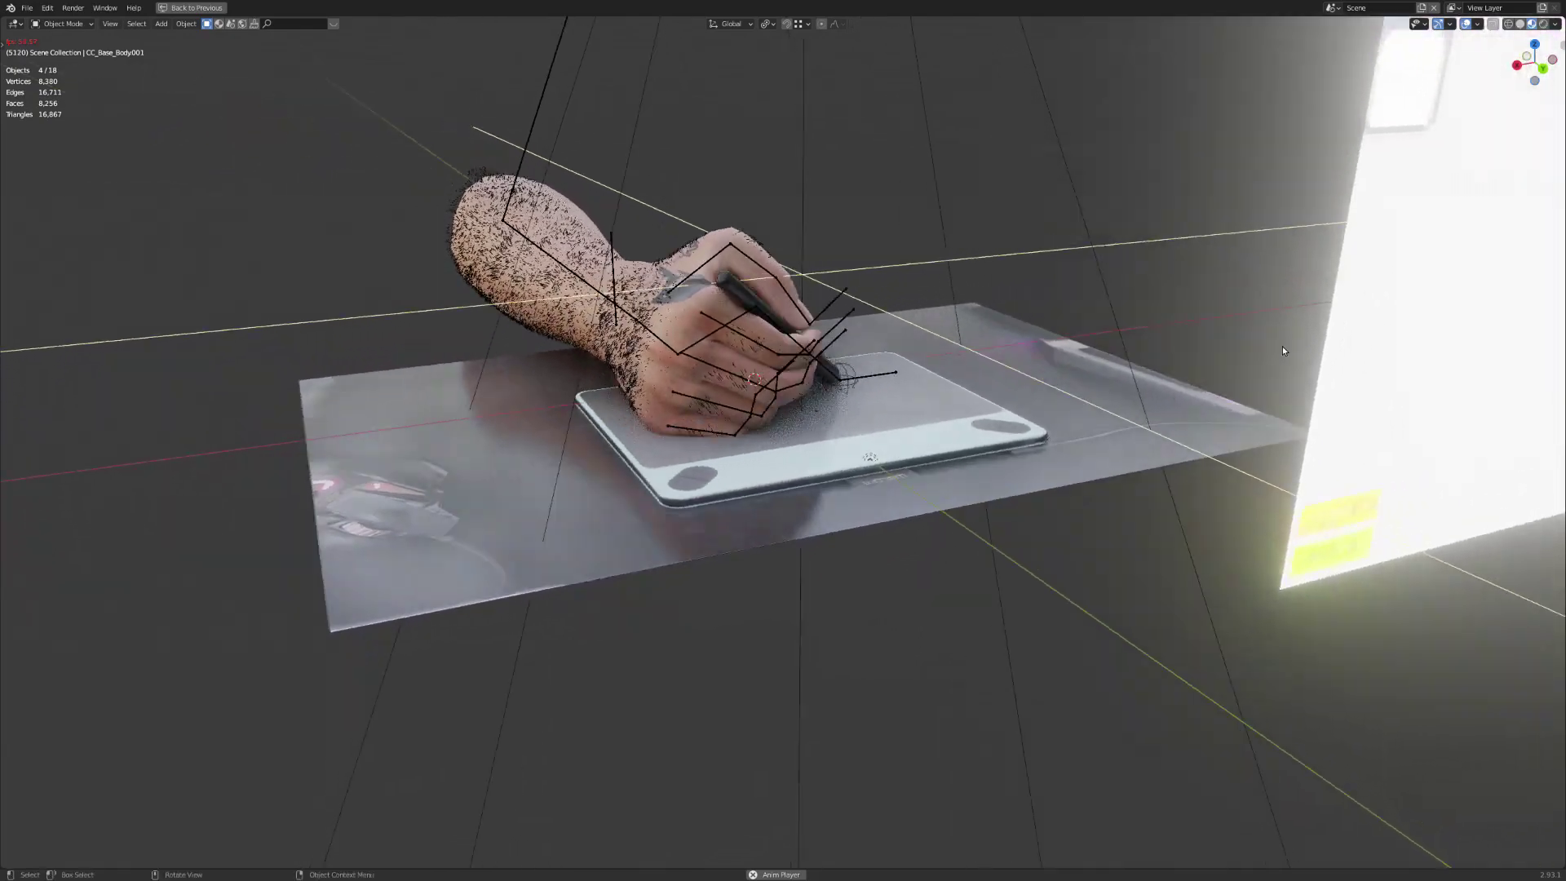
pyautogui.scroll(5, 826, 336)
pyautogui.scroll(2, 825, 336)
pyautogui.keyDown('shift'); pyautogui.moveTo(852, 237); pyautogui.dragTo(983, 354, button='middle'); pyautogui.keyUp('shift')
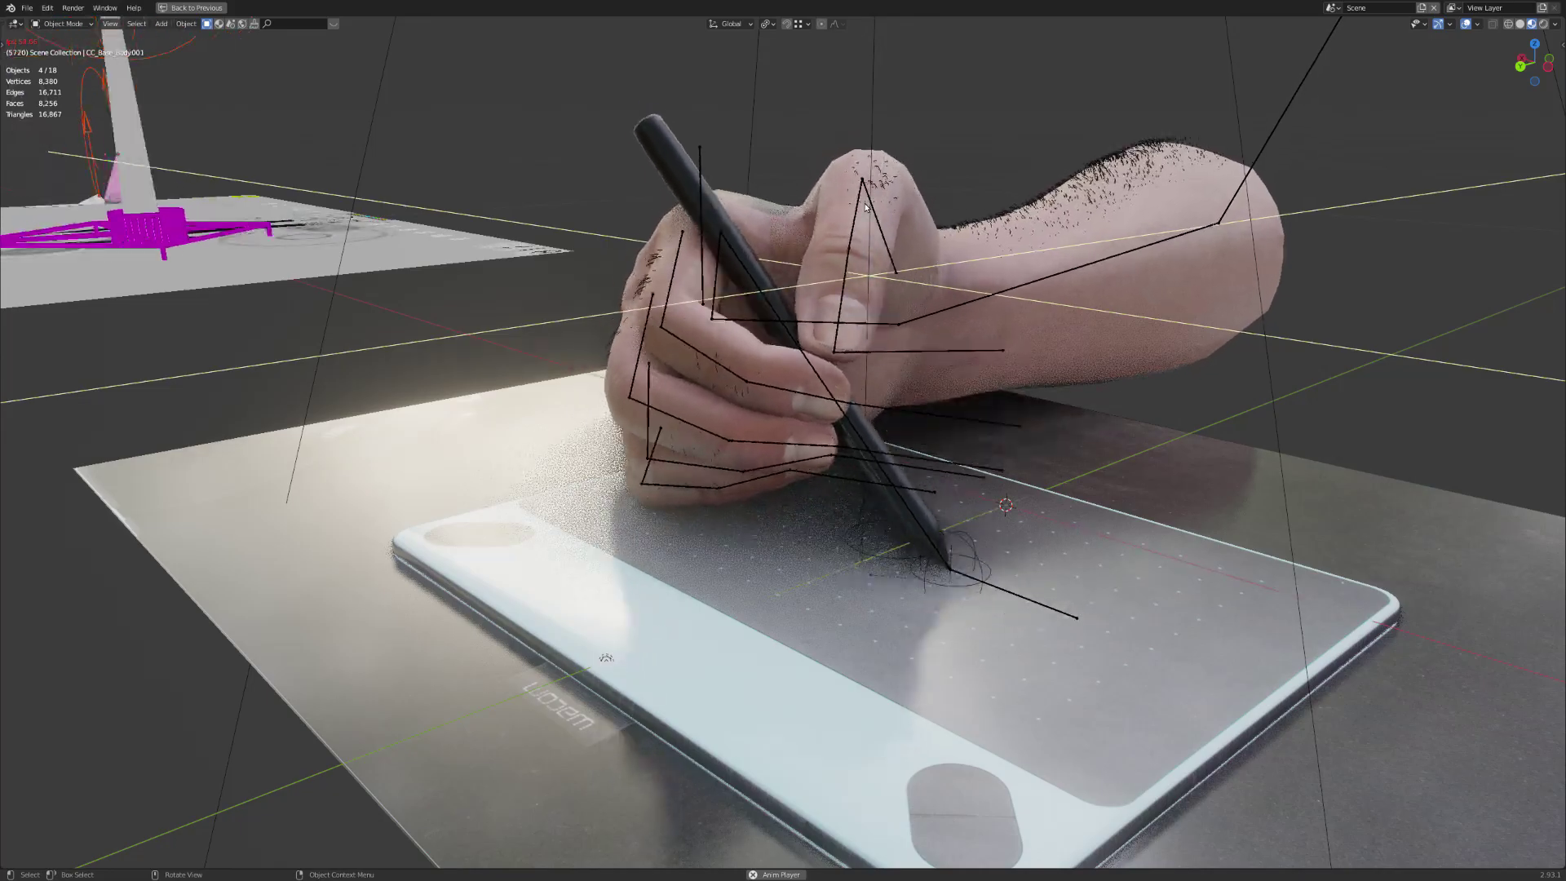
# Select the hand armature, and hide the arm mesh to expose the bones and pen
pyautogui.click(864, 203)
pyautogui.click(1274, 114)
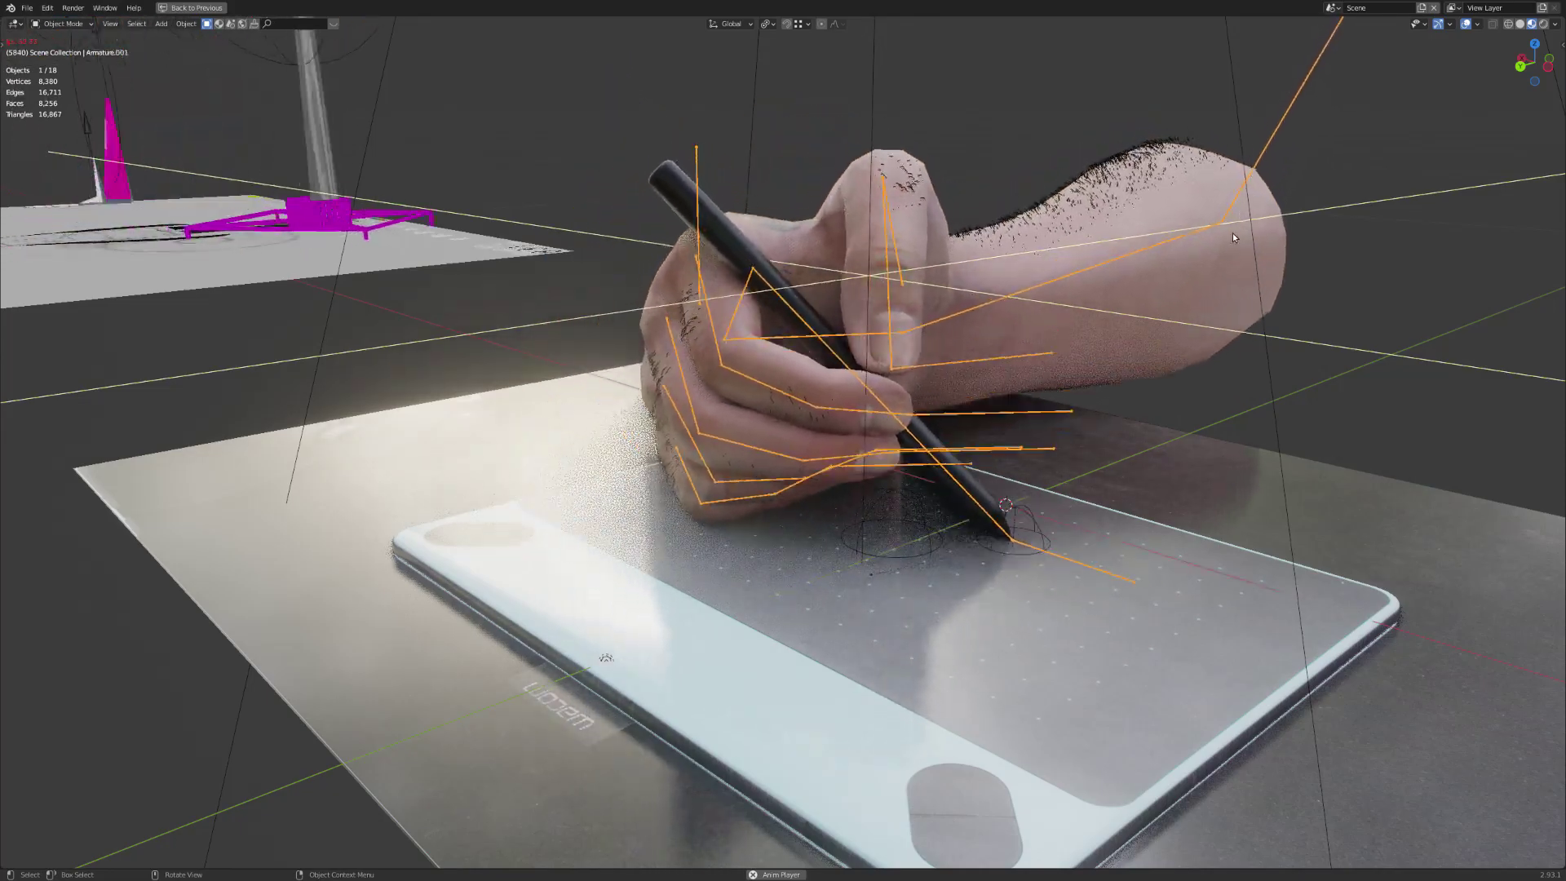
pyautogui.scroll(-1, 1213, 245)
pyautogui.moveTo(1187, 262); pyautogui.dragTo(1026, 331, button='middle')
pyautogui.click(1034, 347)
pyautogui.press('h')
# Examine the exposed armature during playback by selecting it and the pen
pyautogui.moveTo(1283, 385); pyautogui.dragTo(1313, 428)
pyautogui.moveTo(999, 367); pyautogui.dragTo(1060, 364, button='middle')
pyautogui.moveTo(738, 216); pyautogui.dragTo(740, 213)
pyautogui.moveTo(741, 214); pyautogui.dragTo(965, 236, button='middle')
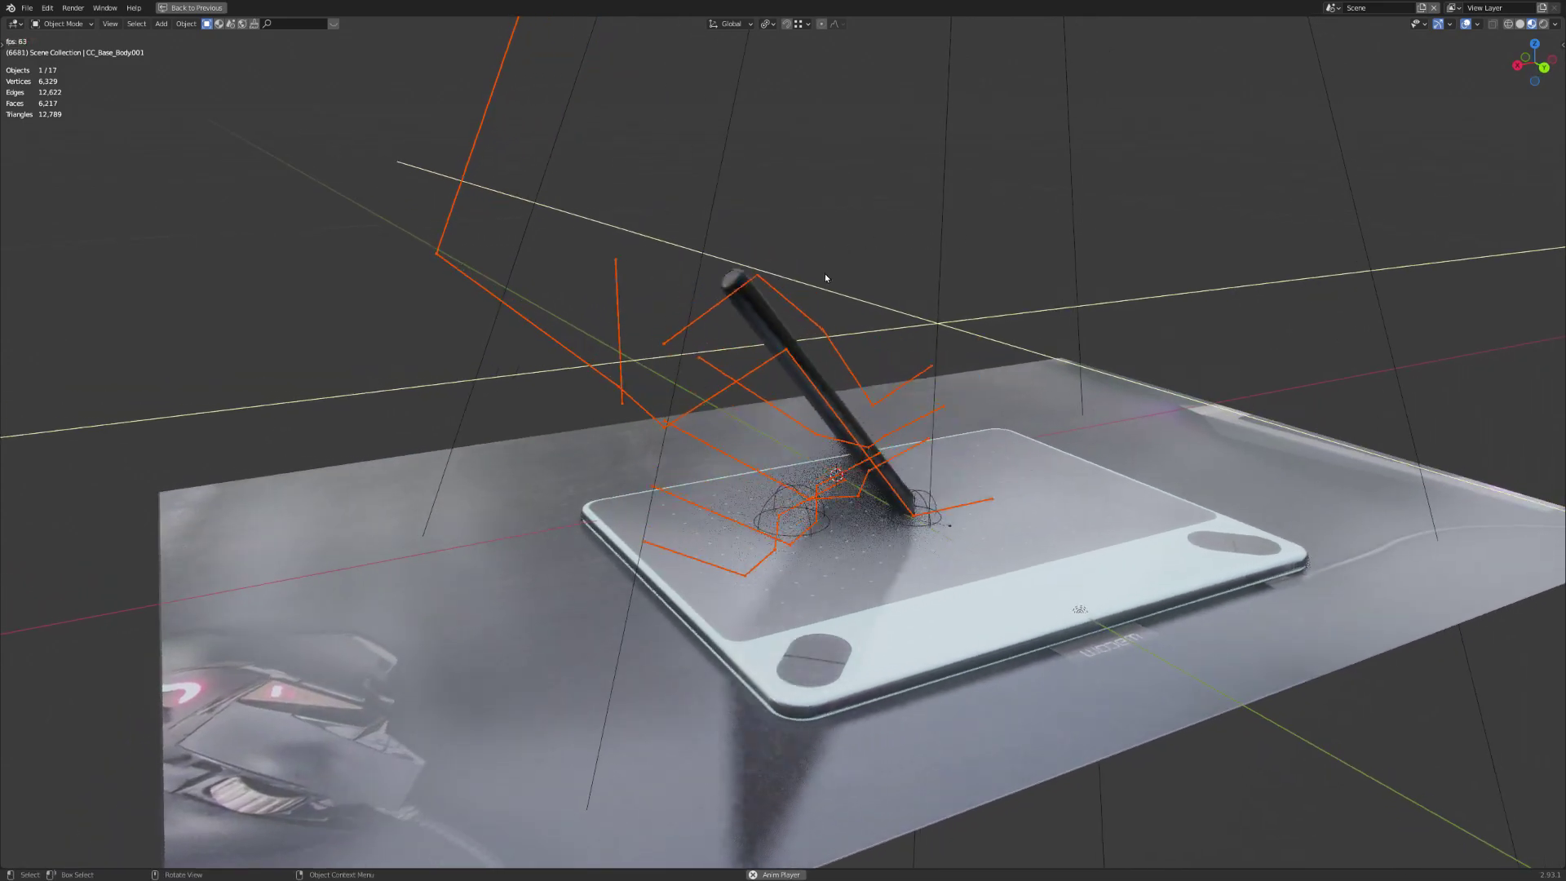
pyautogui.click(800, 320)
pyautogui.click(752, 336)
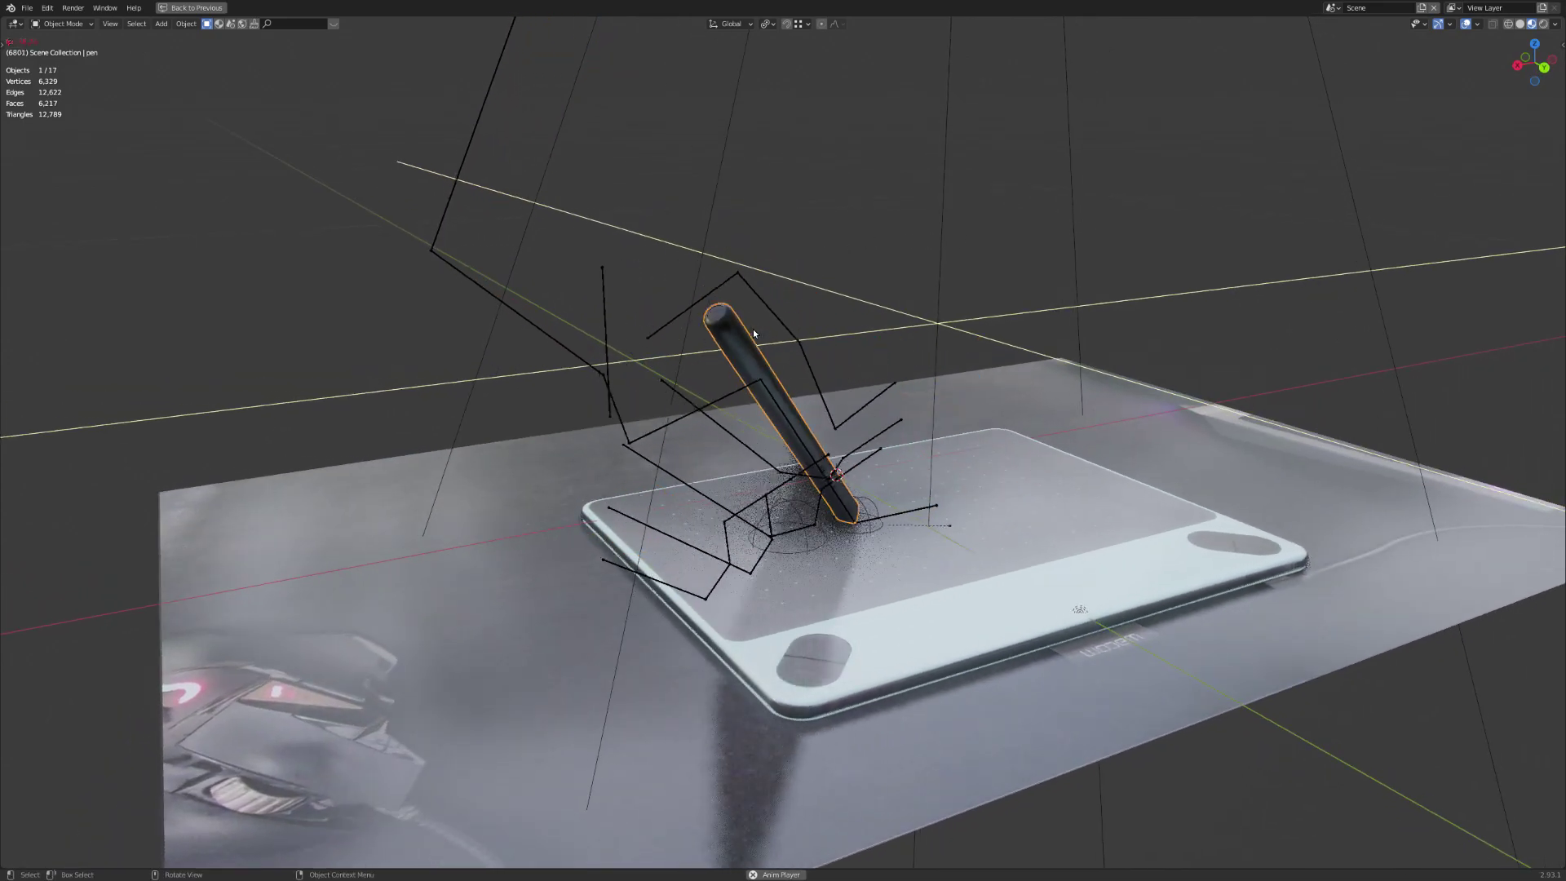
# Unhide the arm mesh and clear the selection
pyautogui.moveTo(920, 333); pyautogui.dragTo(1087, 453, button='middle')
pyautogui.hotkey('alt', 'h')
pyautogui.hotkey('alt', 'a')
# Restore the full workspace layout with the transform values shown, and open the driver on Empty.003's Z location
pyautogui.moveTo(1029, 269); pyautogui.dragTo(952, 258, button='middle')
pyautogui.hotkey('ctrl', 'space')
pyautogui.press('n')
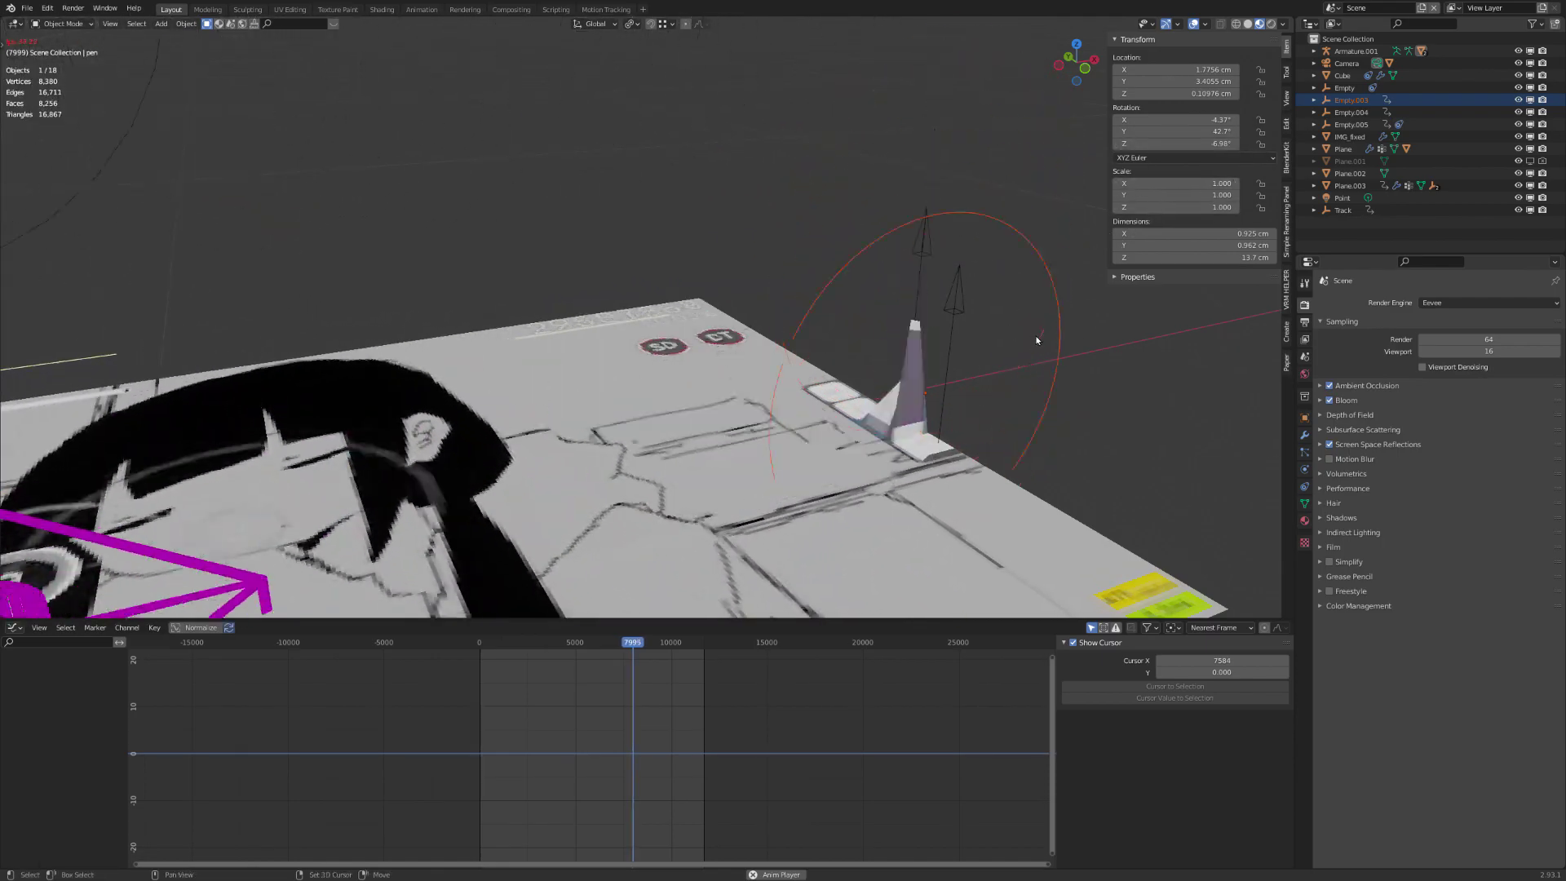
pyautogui.keyDown('shift'); pyautogui.moveTo(1037, 341); pyautogui.dragTo(968, 327, button='middle'); pyautogui.keyUp('shift')
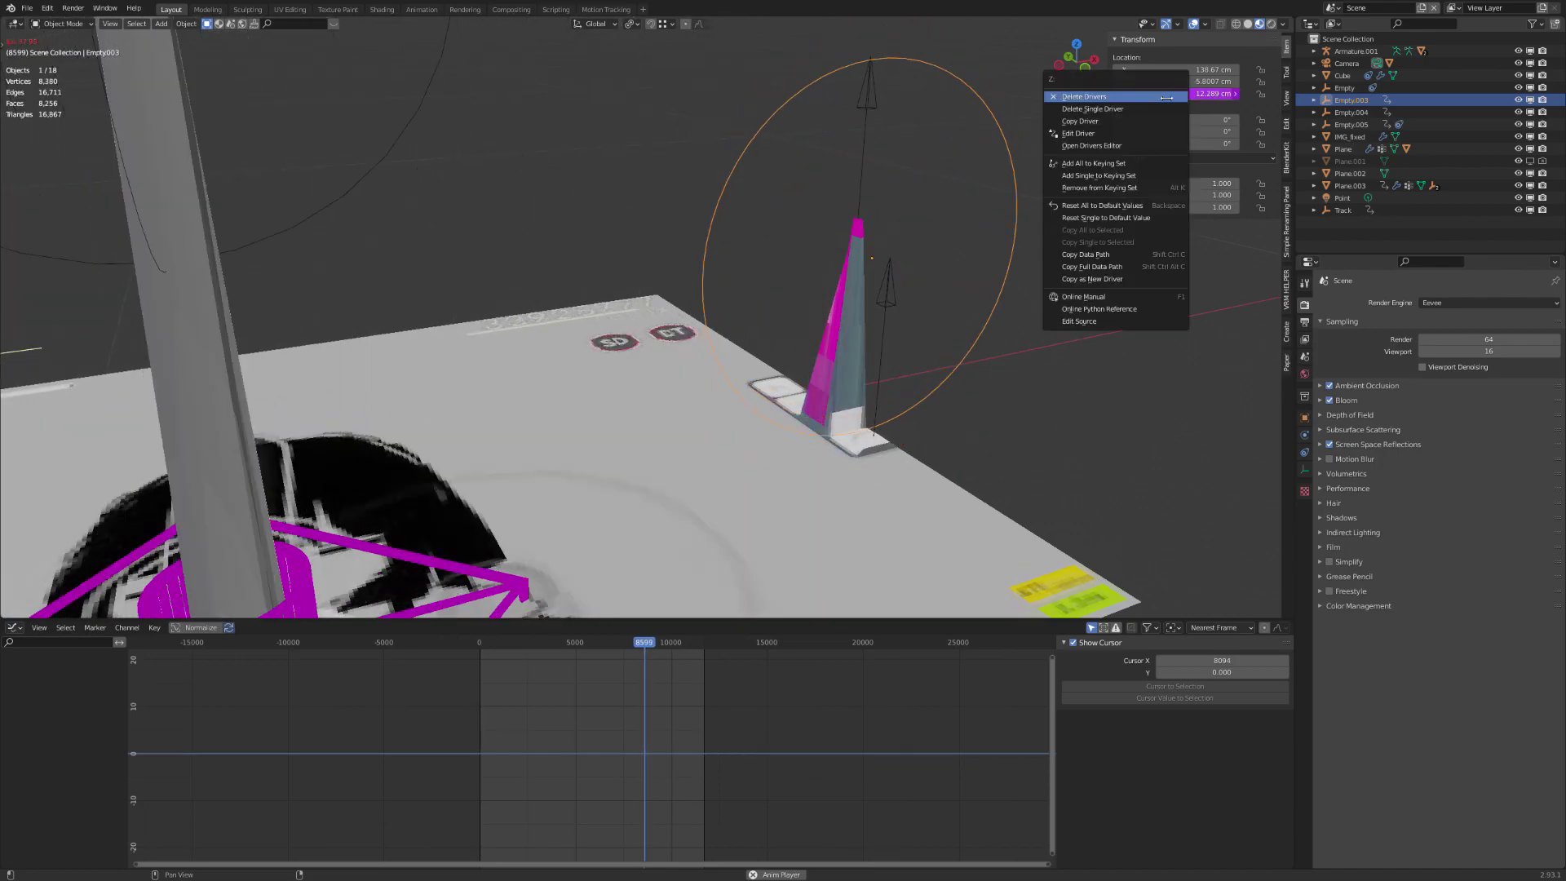
pyautogui.click(1109, 132)
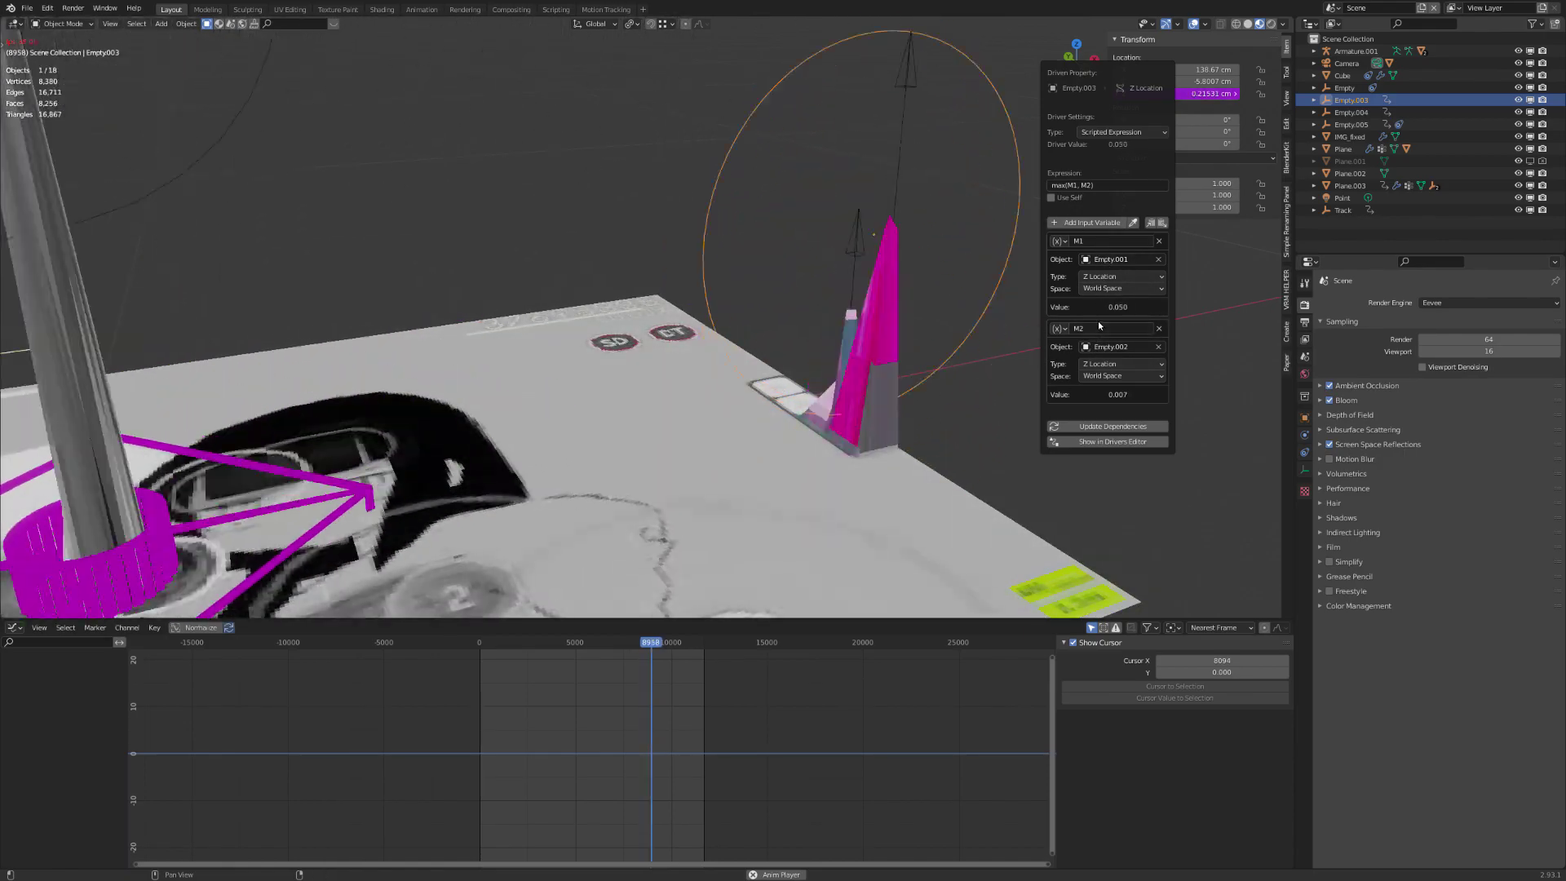
# Inspect the transforms of Empty.001 and Empty.002 beside the key overlay, and of the spherical Empty above the gameplay plane
pyautogui.moveTo(915, 248); pyautogui.dragTo(914, 246)
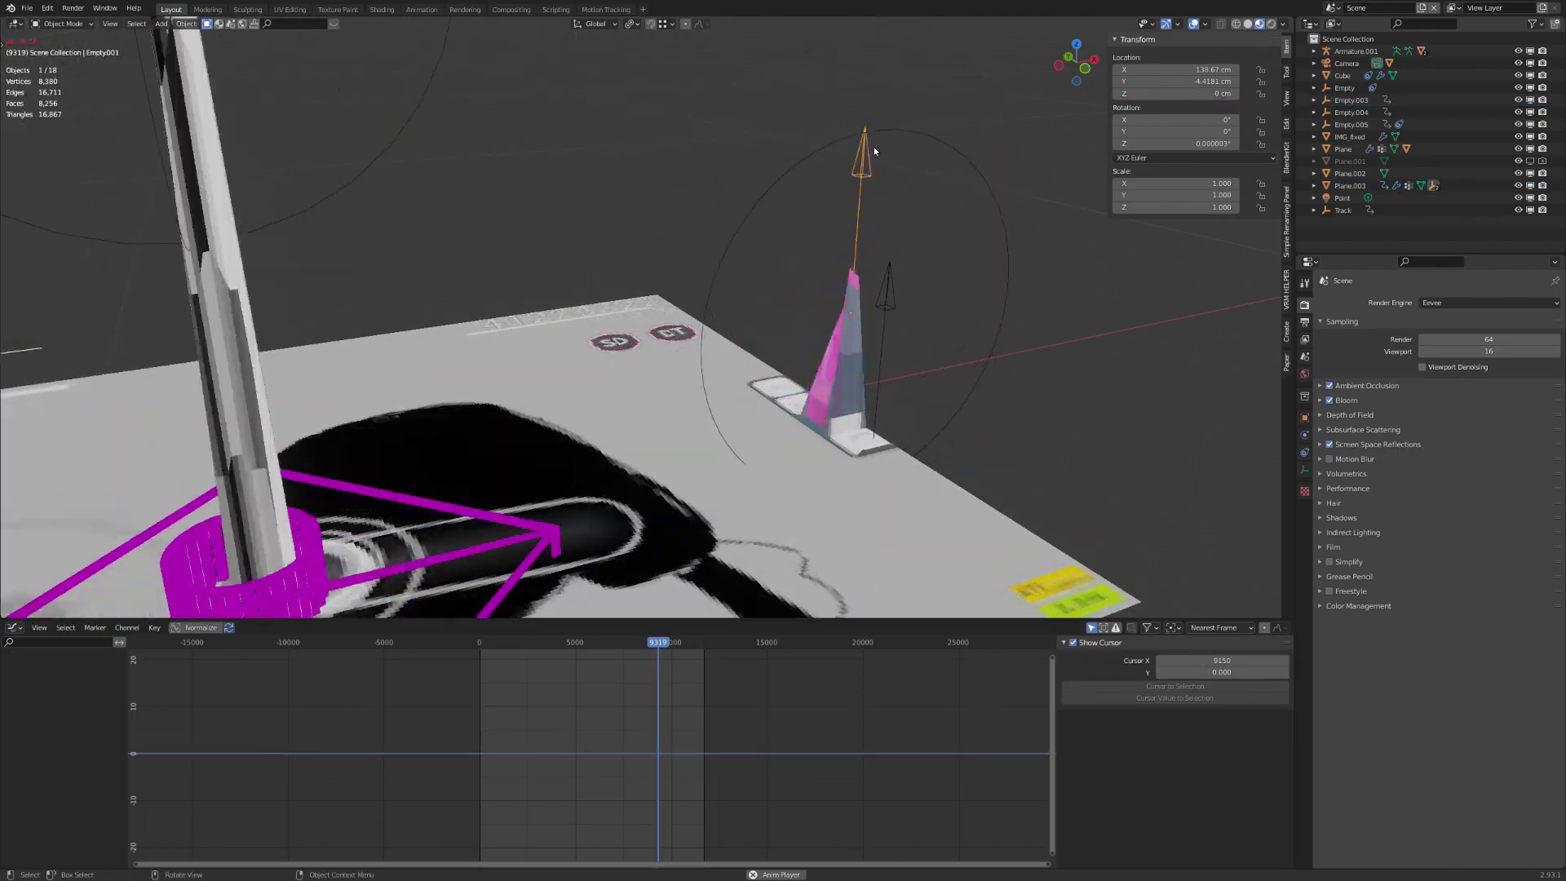
pyautogui.click(890, 300)
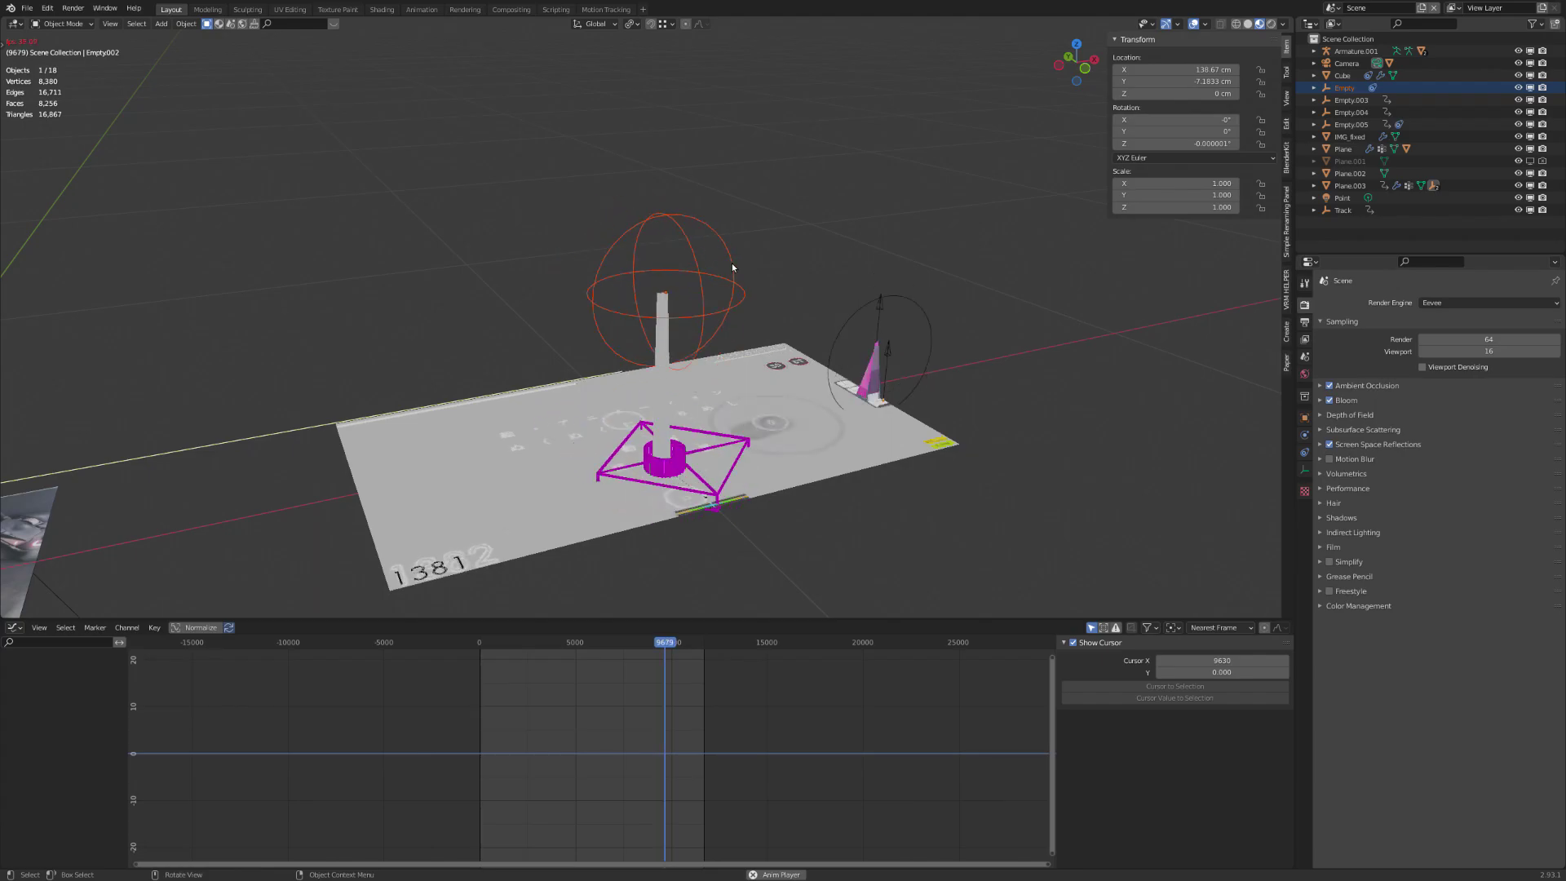
pyautogui.click(673, 234)
# Clear the selection, maximize the 3D viewport and view the arm and tablet through the scene camera
pyautogui.keyDown('shift'); pyautogui.moveTo(613, 281); pyautogui.dragTo(890, 264, button='middle'); pyautogui.keyUp('shift')
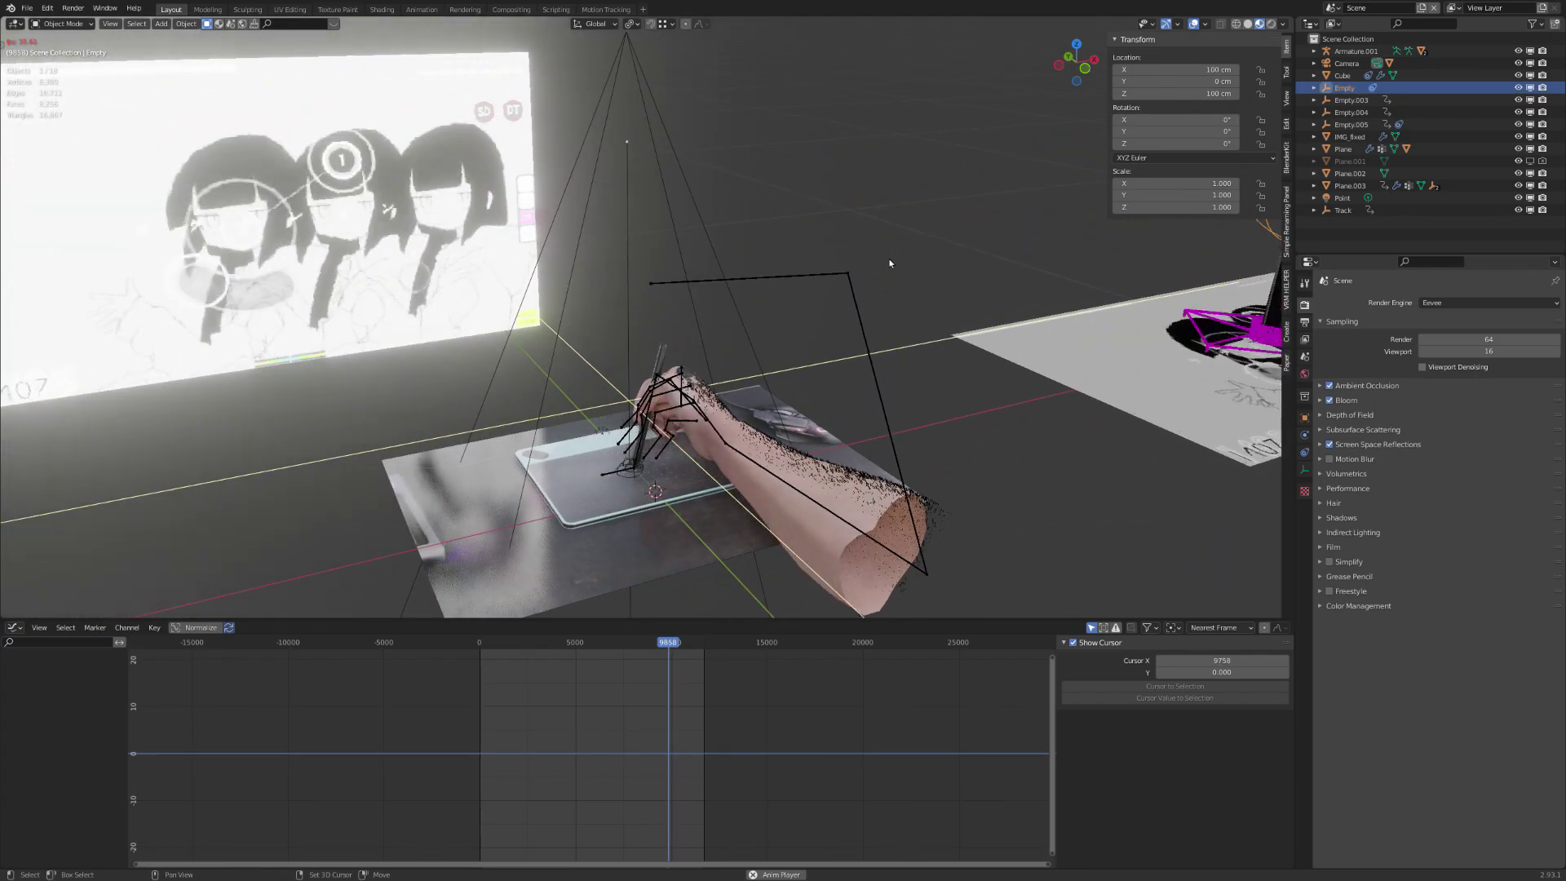
pyautogui.click(776, 308)
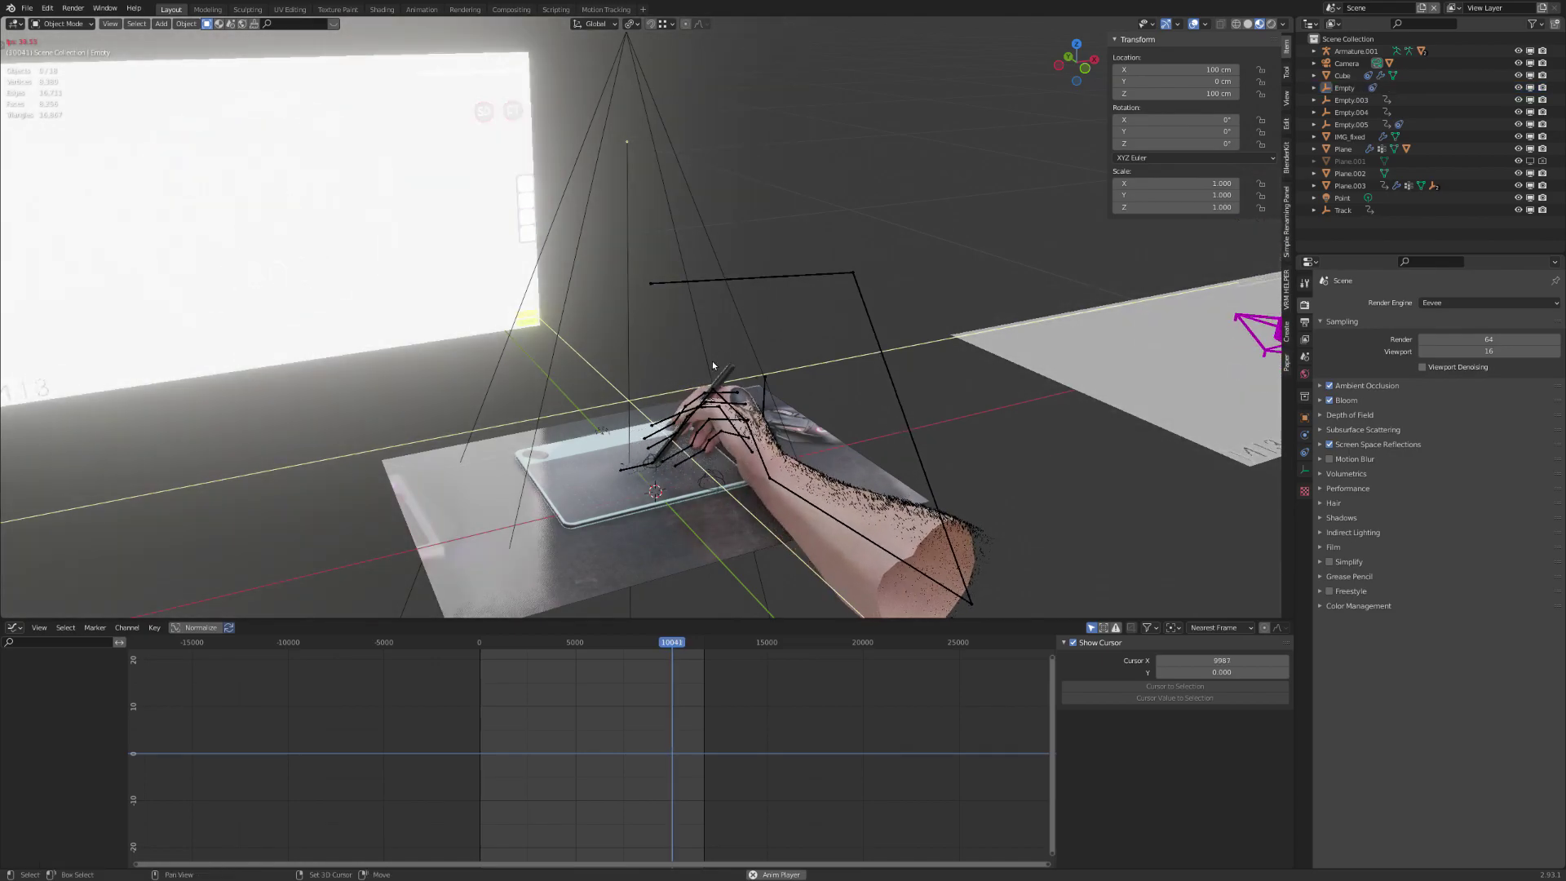
pyautogui.moveTo(841, 348); pyautogui.dragTo(786, 327, button='middle')
pyautogui.hotkey('ctrl', 'space')
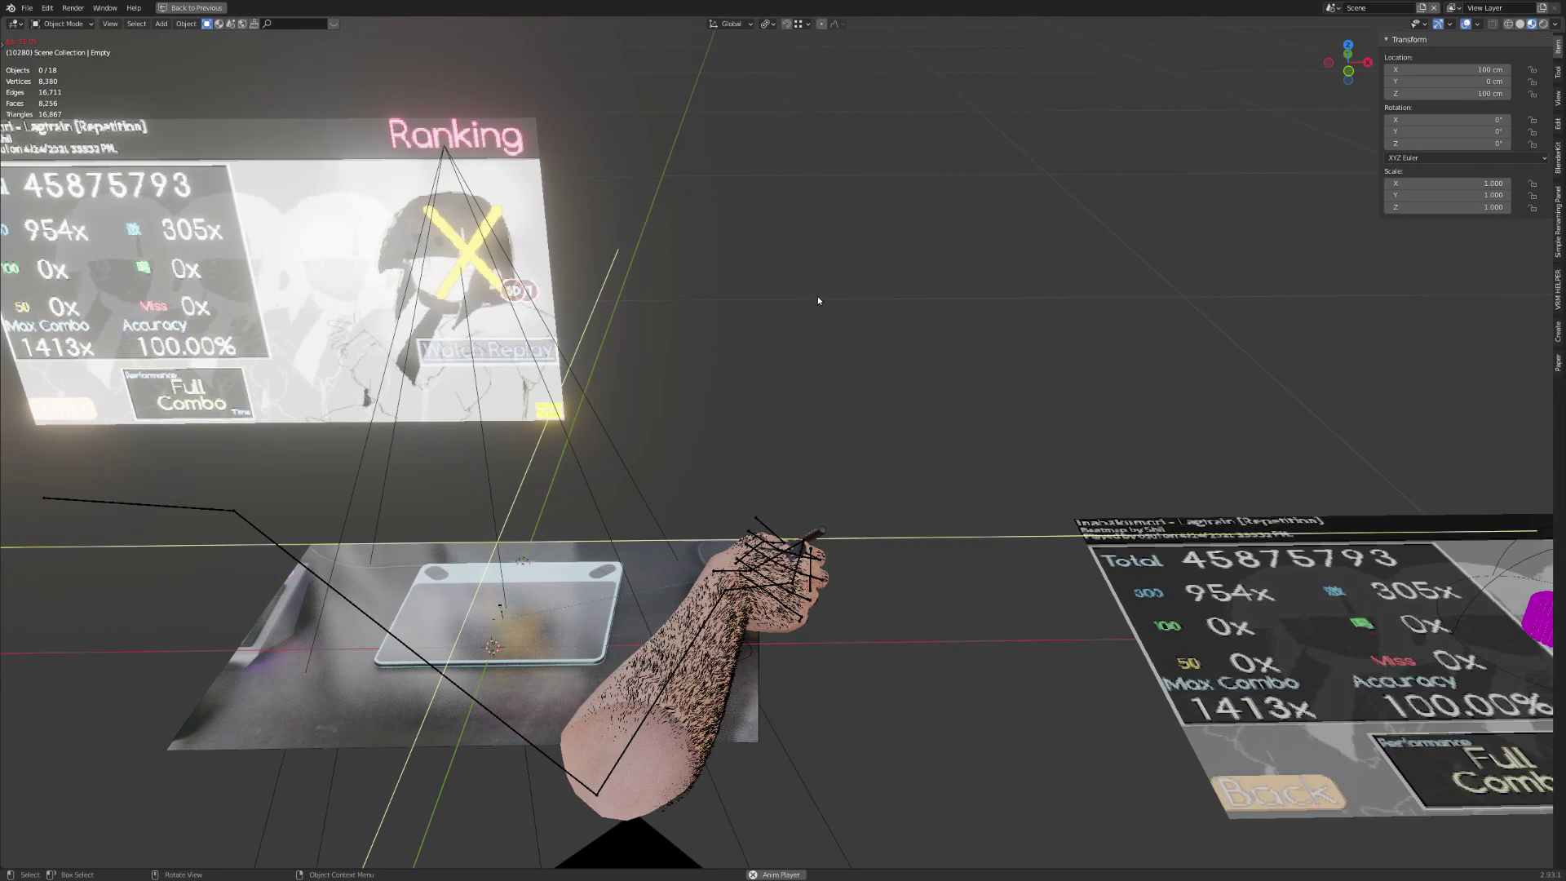
pyautogui.press('KP_0')
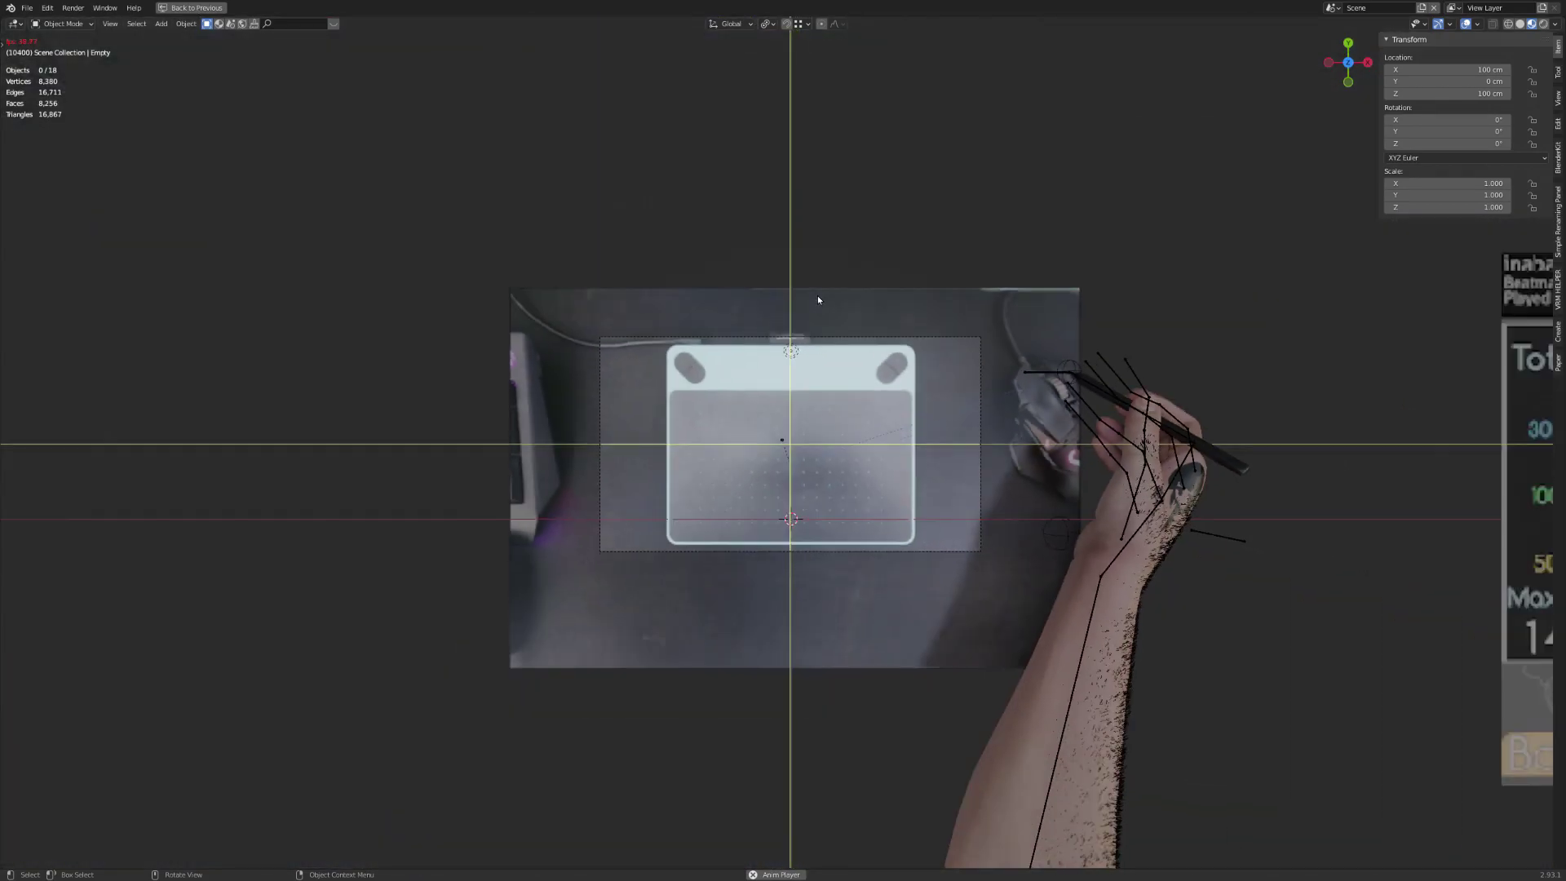